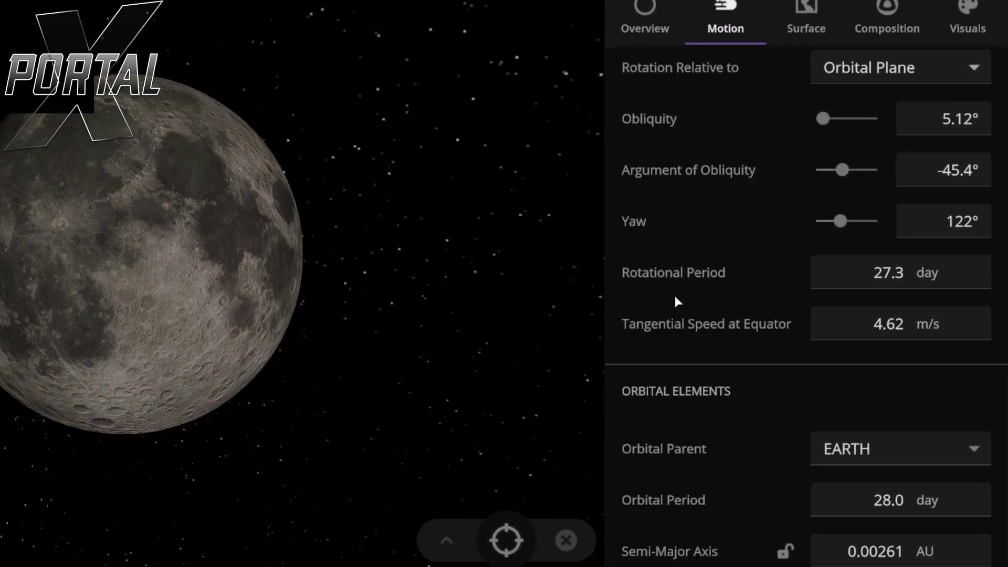
Bring up the Moon's Composition properties down to the Magnetic Fields section.
{"action": "mouse_move", "coordinate": [776, 291]}
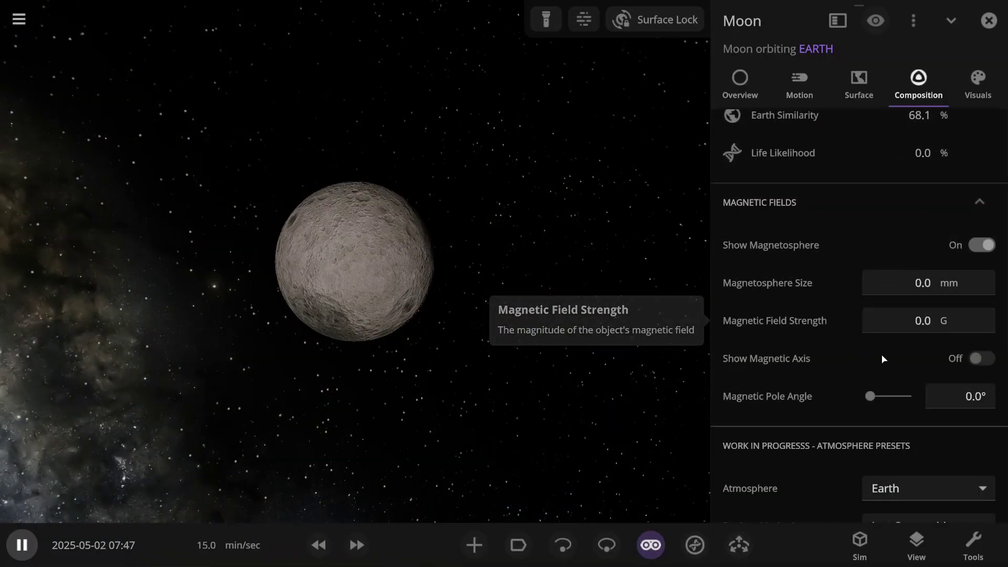
Set the Moon's magnetic field strength to 1 G.
{"action": "left_click", "coordinate": [873, 326]}
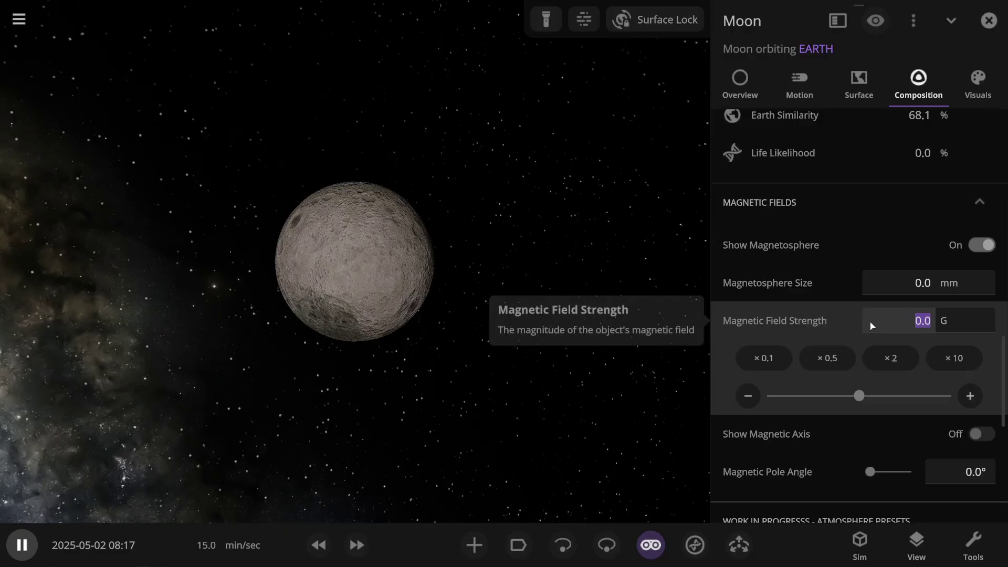
{"action": "type", "text": "1"}
{"action": "key", "text": "Return"}
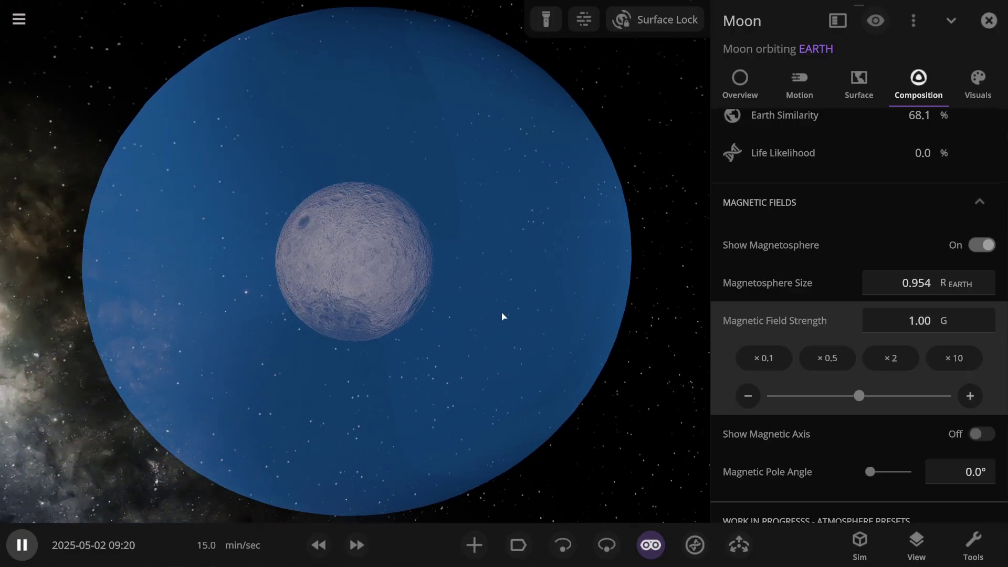
{"action": "scroll", "coordinate": [490, 337], "scroll_direction": "up", "scroll_amount": 5}
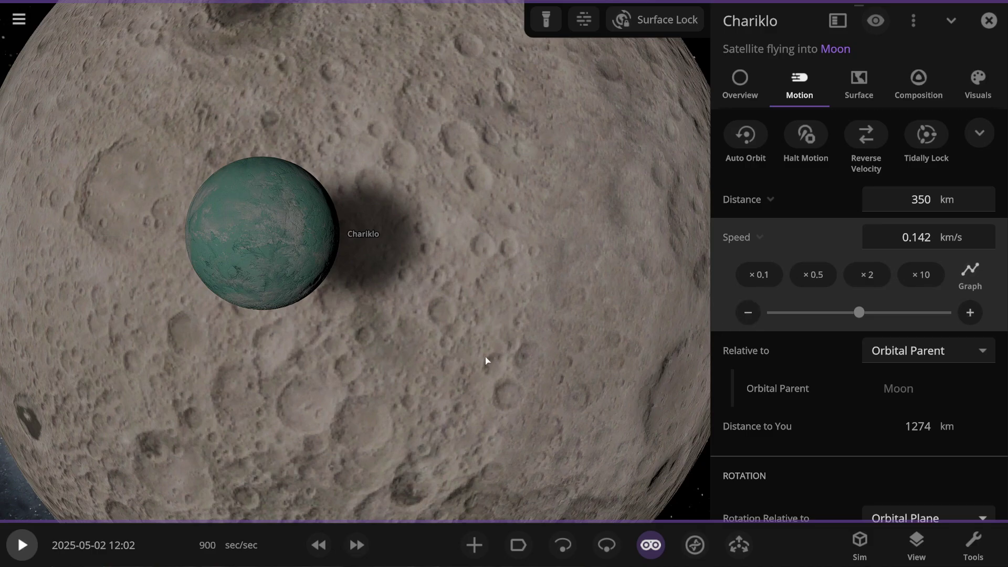
Resume the simulation, close Chariklo's details and hide the interface to watch the impact.
{"action": "key", "text": "space"}
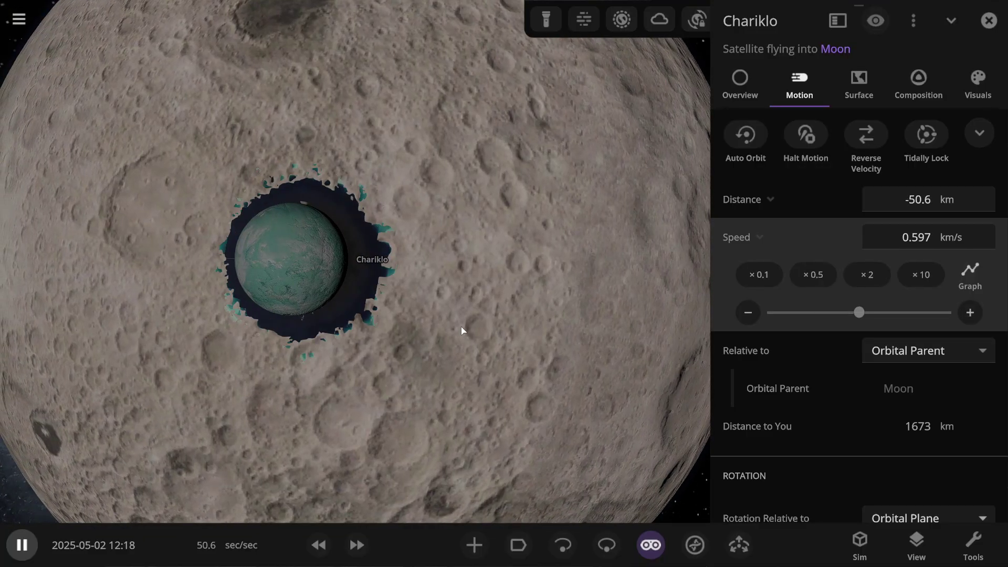
{"action": "left_click", "coordinate": [988, 20]}
{"action": "key", "text": "Tab"}
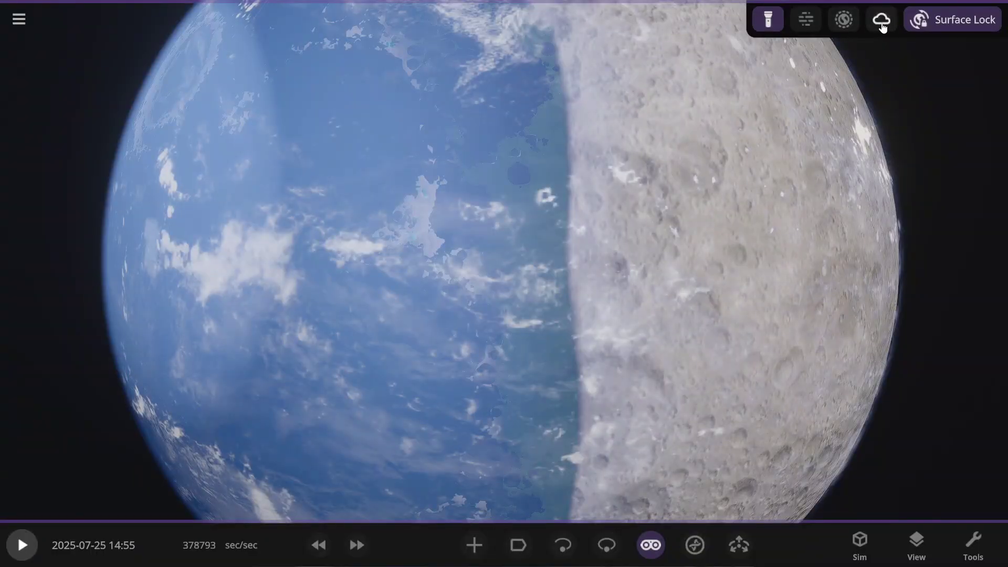
Hide the Moon's clouds and atmospheric haze, then resume the simulation.
{"action": "left_click", "coordinate": [882, 21]}
{"action": "left_click", "coordinate": [843, 20]}
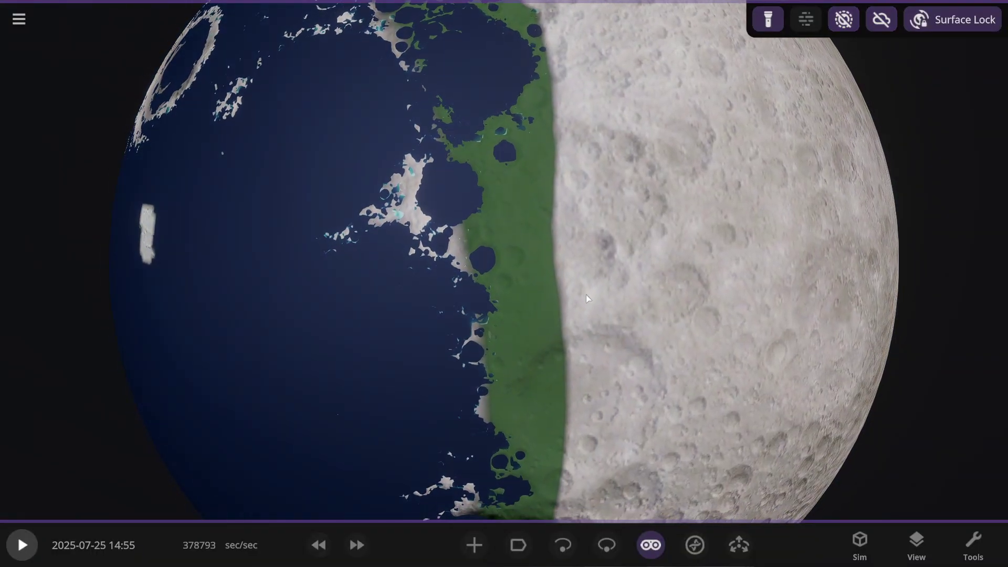
{"action": "key", "text": "space"}
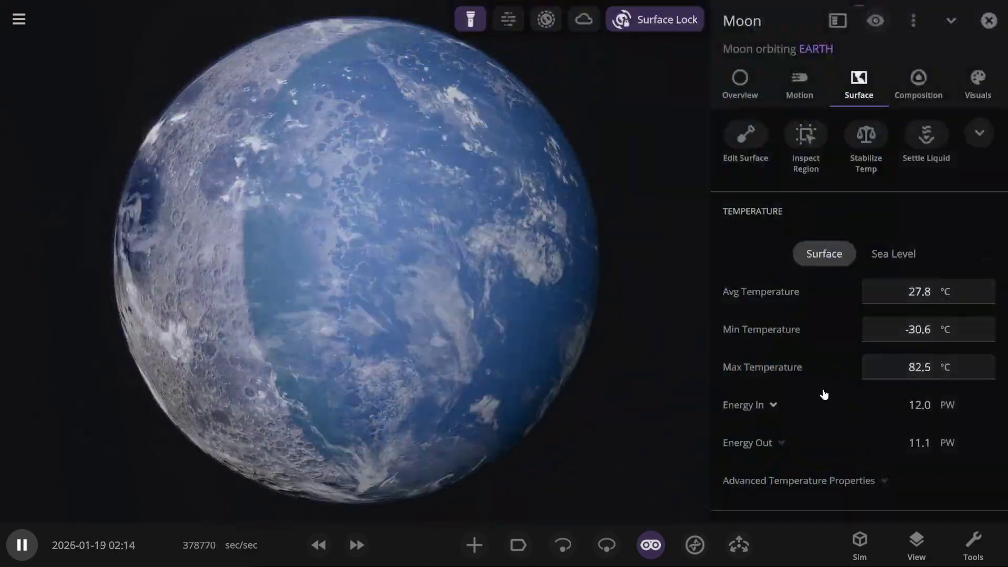
Set the Moon's average albedo to 0.25 under Advanced Temperature Properties.
{"action": "scroll", "coordinate": [824, 394], "scroll_direction": "down", "scroll_amount": 4}
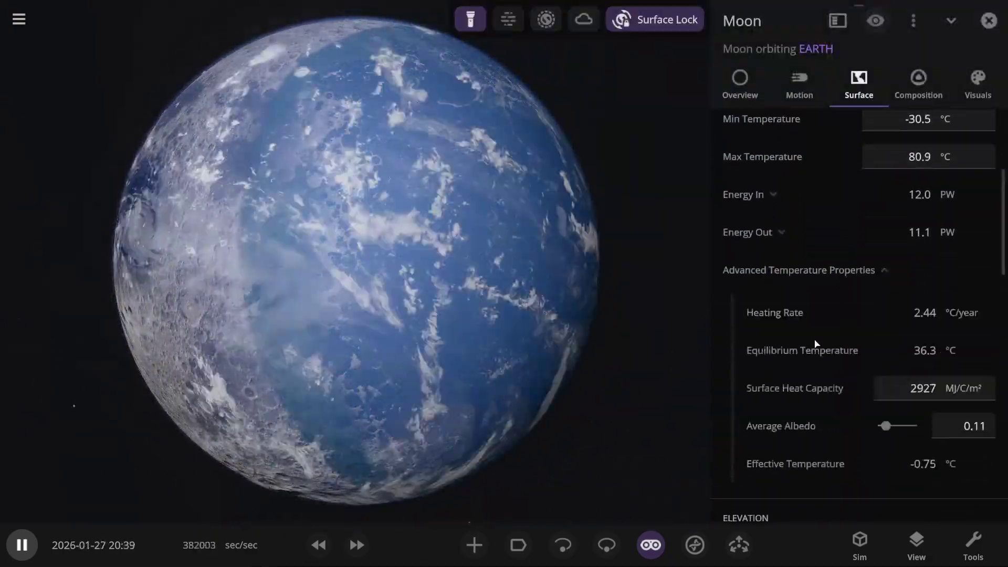
{"action": "scroll", "coordinate": [815, 344], "scroll_direction": "down", "scroll_amount": 2}
{"action": "left_click", "coordinate": [946, 317]}
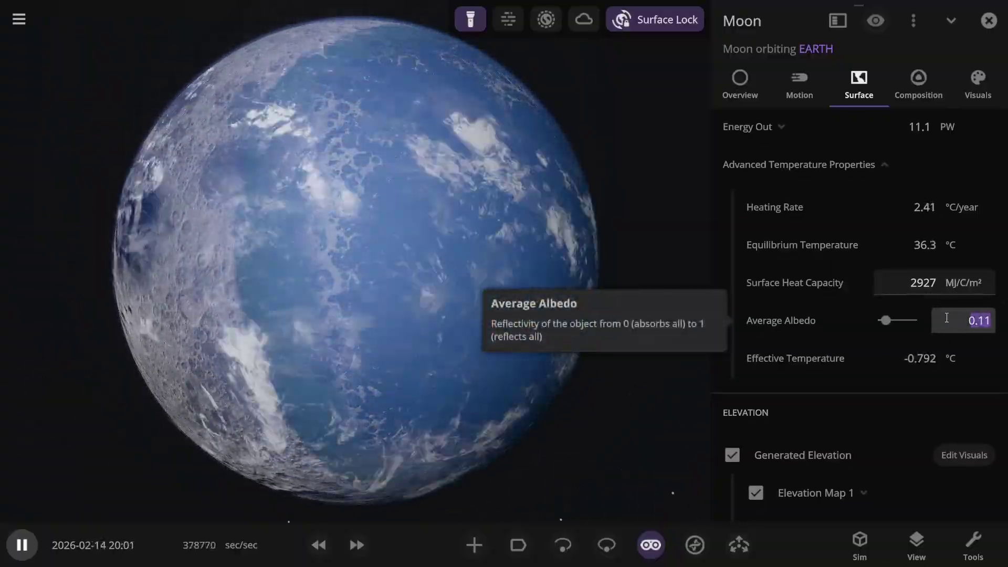
{"action": "type", "text": "0.25"}
{"action": "key", "text": "Return"}
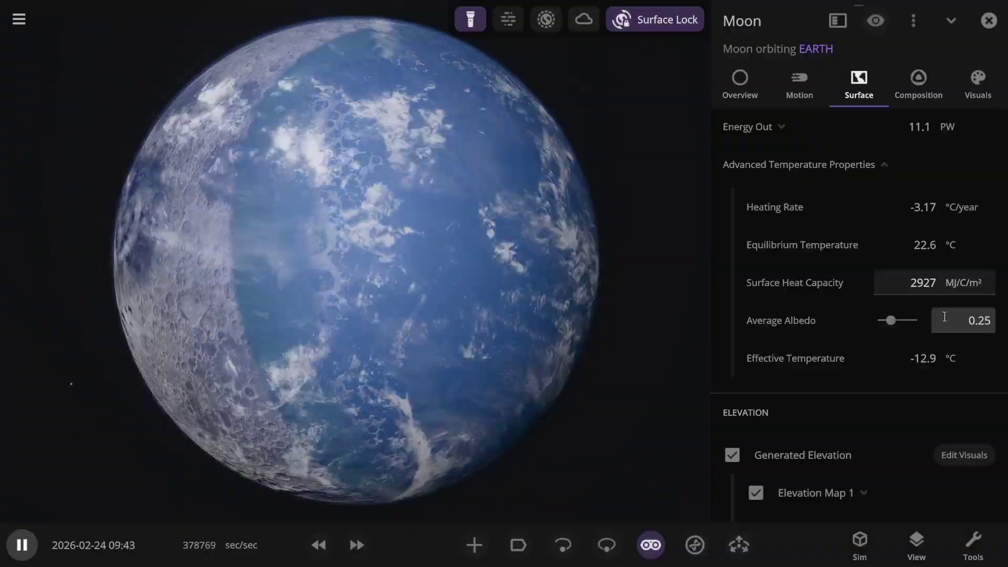
{"action": "mouse_move", "coordinate": [930, 306]}
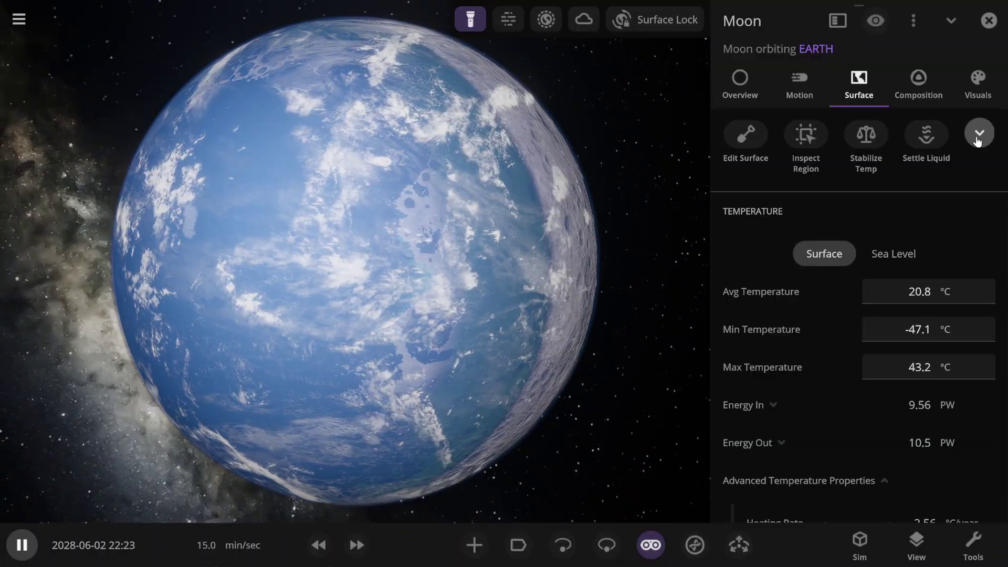
Reveal extra surface temperature tools, hide clouds and atmosphere, and rotate the Moon to see its land.
{"action": "left_click", "coordinate": [979, 133]}
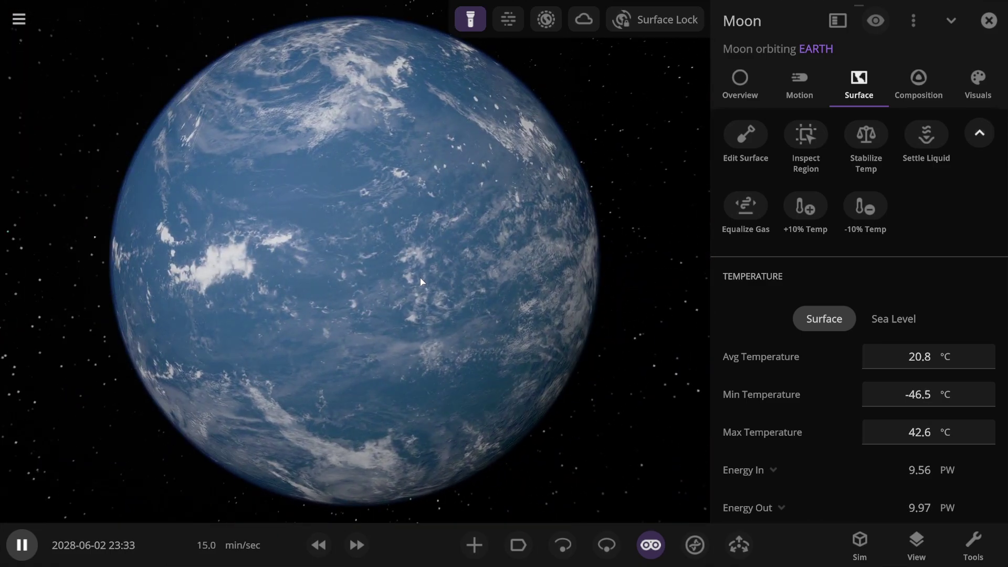
{"action": "left_click", "coordinate": [546, 19]}
{"action": "left_click", "coordinate": [584, 19]}
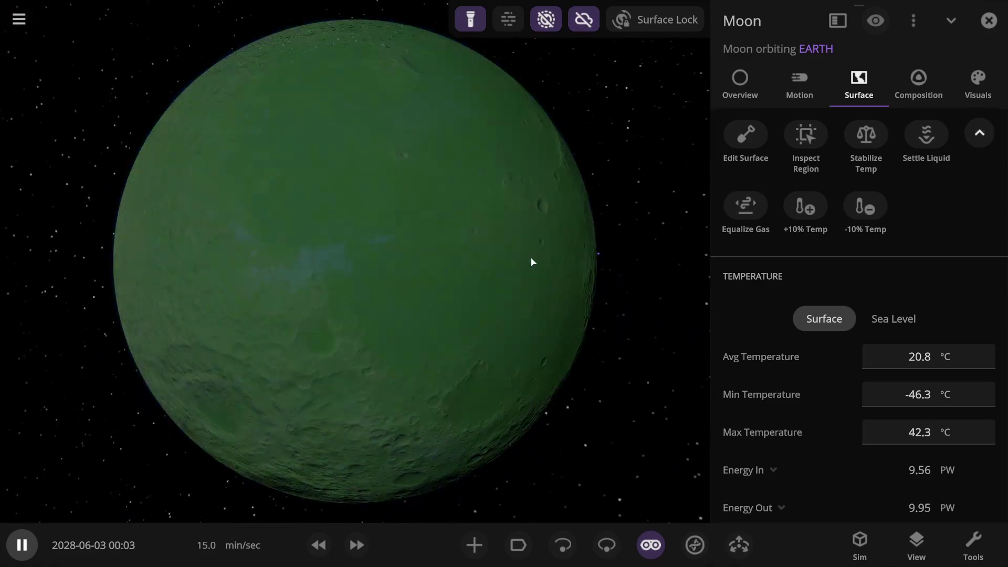
{"action": "left_click_drag", "start_coordinate": [495, 265], "coordinate": [331, 272]}
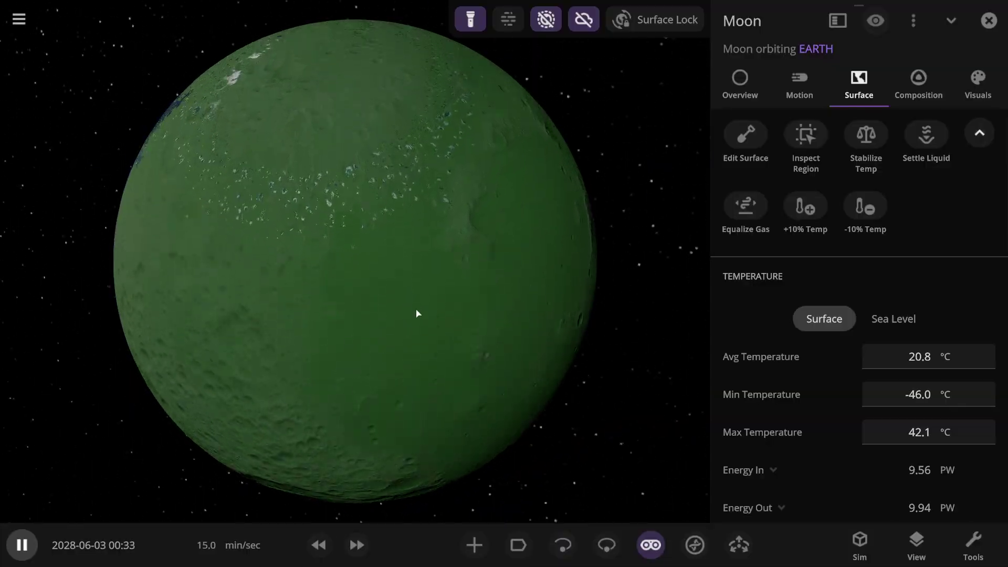
{"action": "left_click_drag", "start_coordinate": [439, 307], "coordinate": [422, 82]}
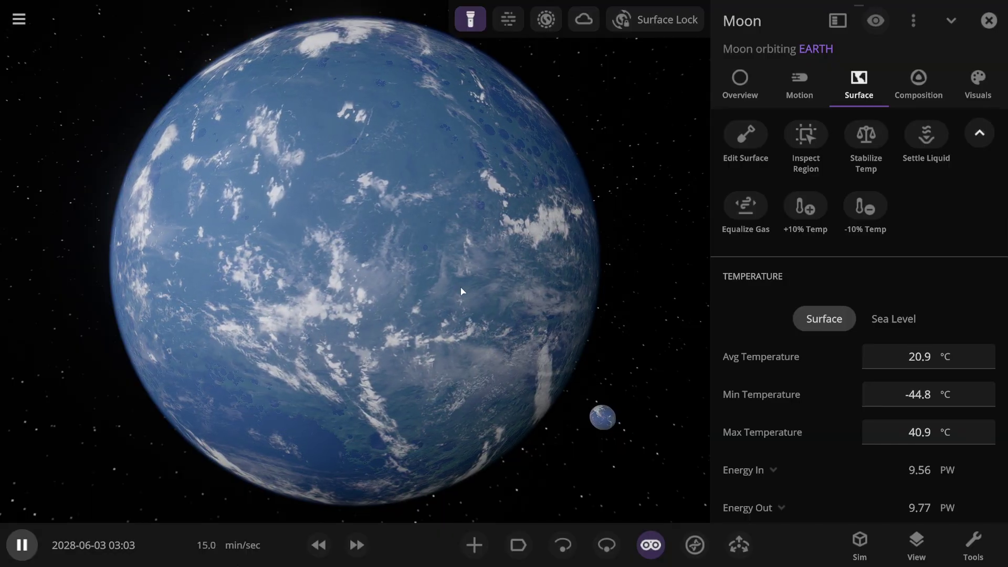
Toggle the atmosphere and cloud views, then orbit the Moon across its seas and green cratered face.
{"action": "left_click", "coordinate": [545, 25]}
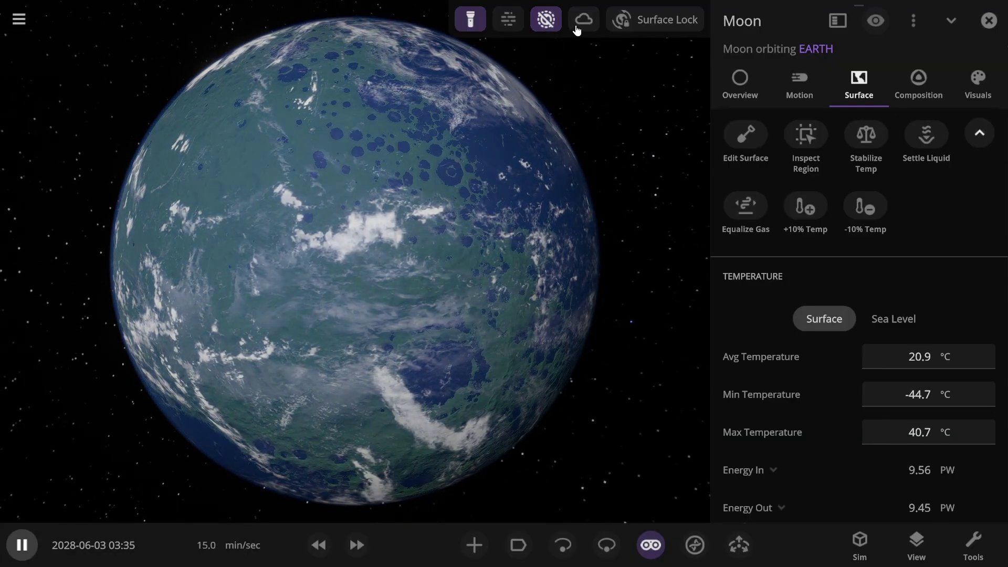
{"action": "left_click", "coordinate": [576, 26]}
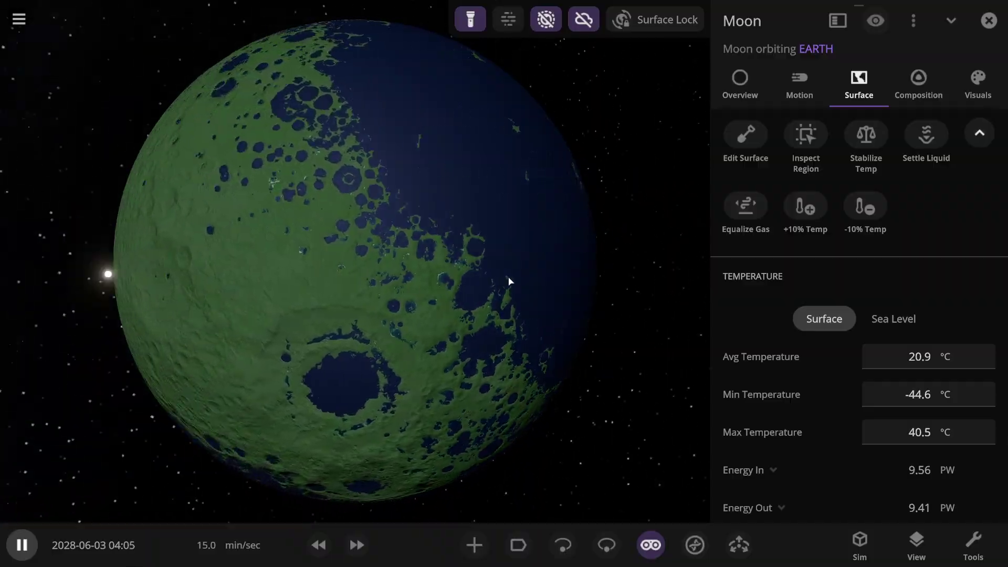
{"action": "left_click_drag", "start_coordinate": [394, 277], "coordinate": [362, 267]}
{"action": "left_click_drag", "start_coordinate": [492, 274], "coordinate": [456, 263]}
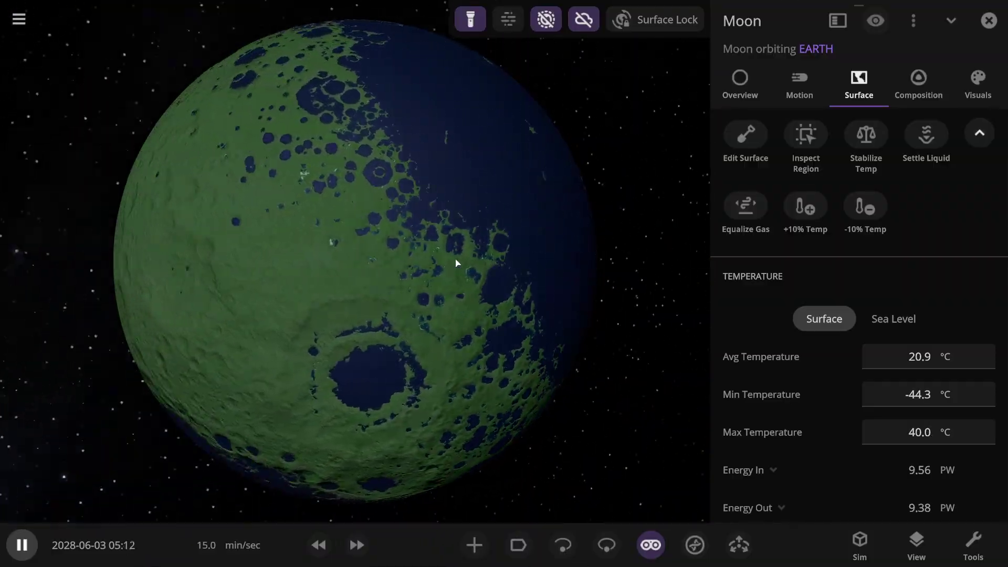
{"action": "left_click_drag", "start_coordinate": [386, 230], "coordinate": [459, 191]}
Scroll through the Sea Level and Atmosphere properties, then back up to Temperature.
{"action": "scroll", "coordinate": [929, 309], "scroll_direction": "down", "scroll_amount": 10}
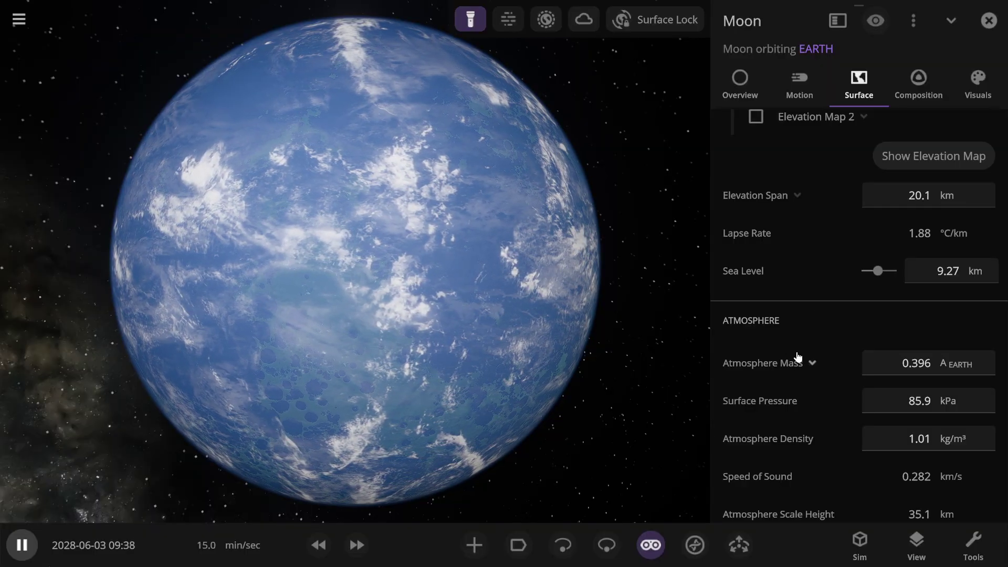
{"action": "scroll", "coordinate": [797, 357], "scroll_direction": "down", "scroll_amount": 2}
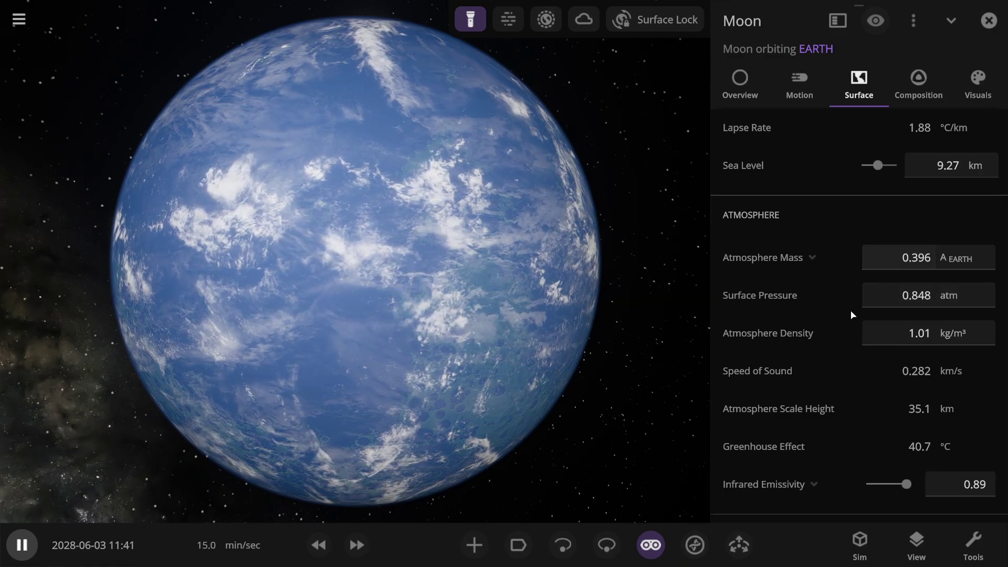
{"action": "scroll", "coordinate": [912, 361], "scroll_direction": "down", "scroll_amount": 2}
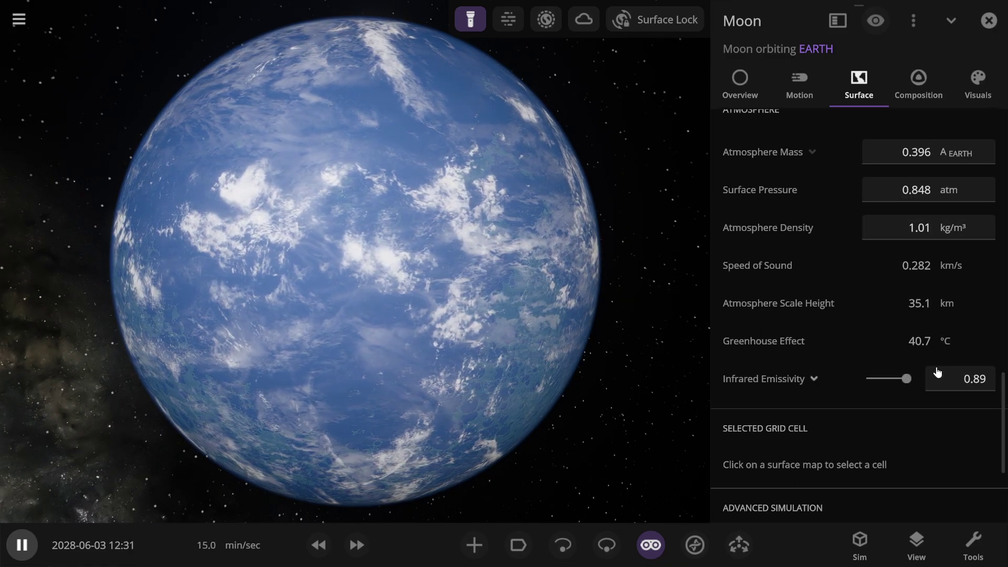
{"action": "scroll", "coordinate": [835, 338], "scroll_direction": "up", "scroll_amount": 1}
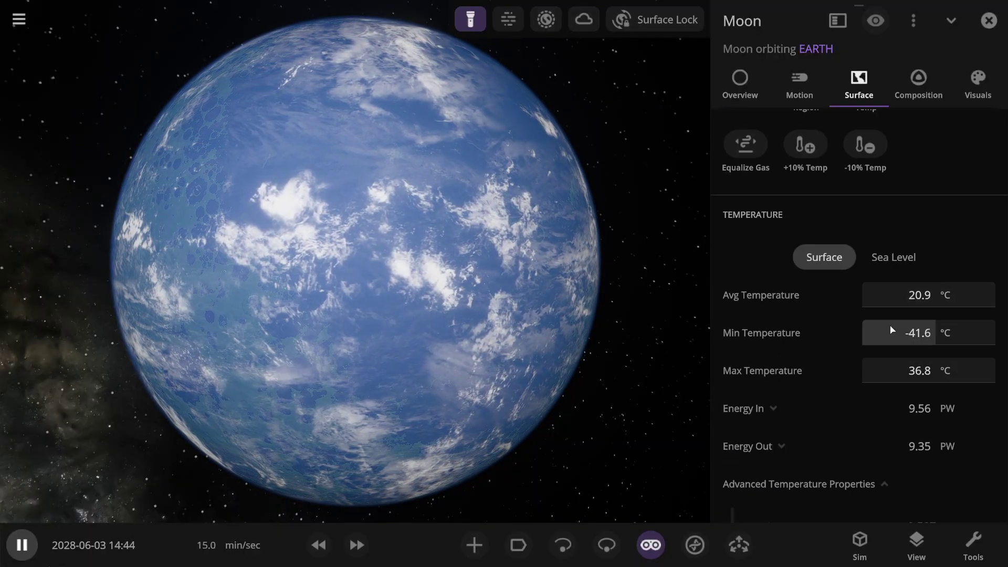
Raise the simulation speed six notches to fast-forward the Moon toward March 2037.
{"action": "left_click", "coordinate": [357, 554]}
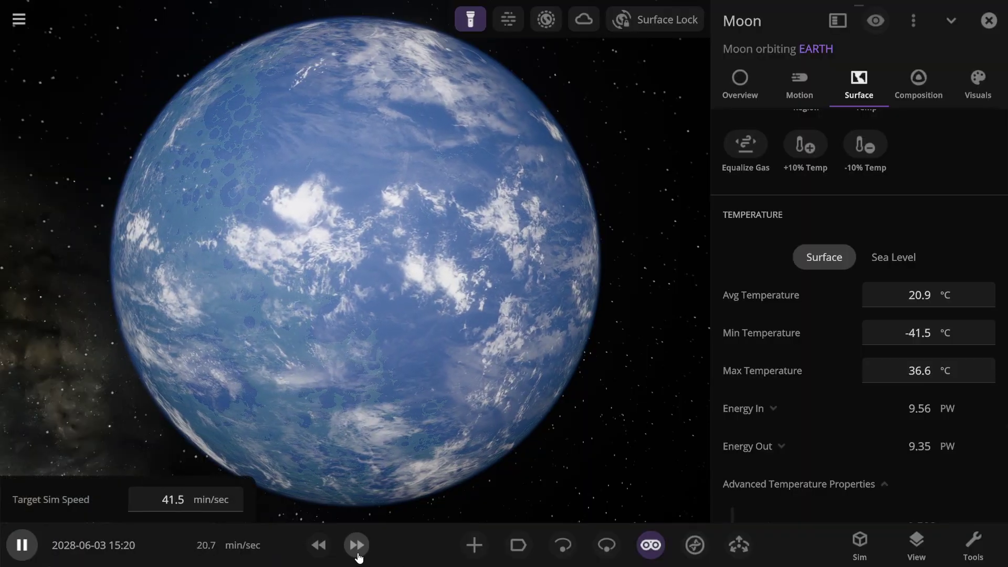
{"action": "left_click", "coordinate": [357, 554]}
{"action": "left_click", "coordinate": [358, 554]}
{"action": "left_click", "coordinate": [357, 554]}
{"action": "left_click", "coordinate": [357, 555]}
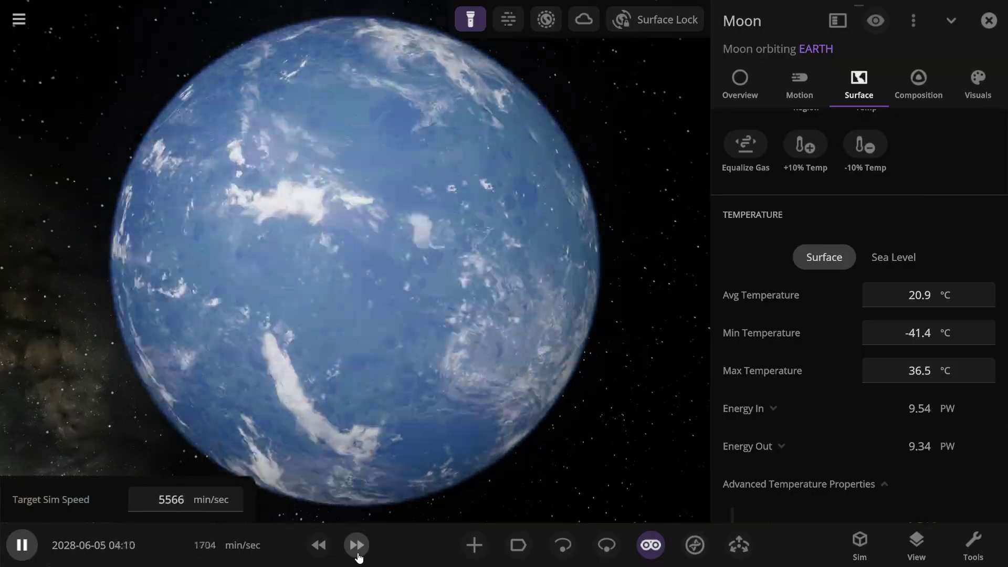
{"action": "left_click", "coordinate": [358, 555]}
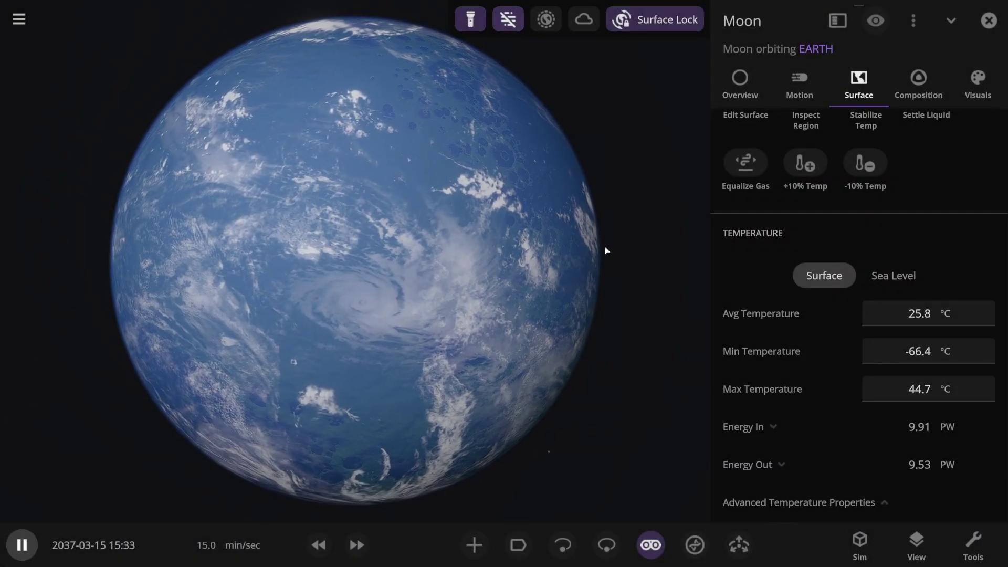
Zoom in on the Moon and back out again.
{"action": "scroll", "coordinate": [367, 315], "scroll_direction": "up", "scroll_amount": 5}
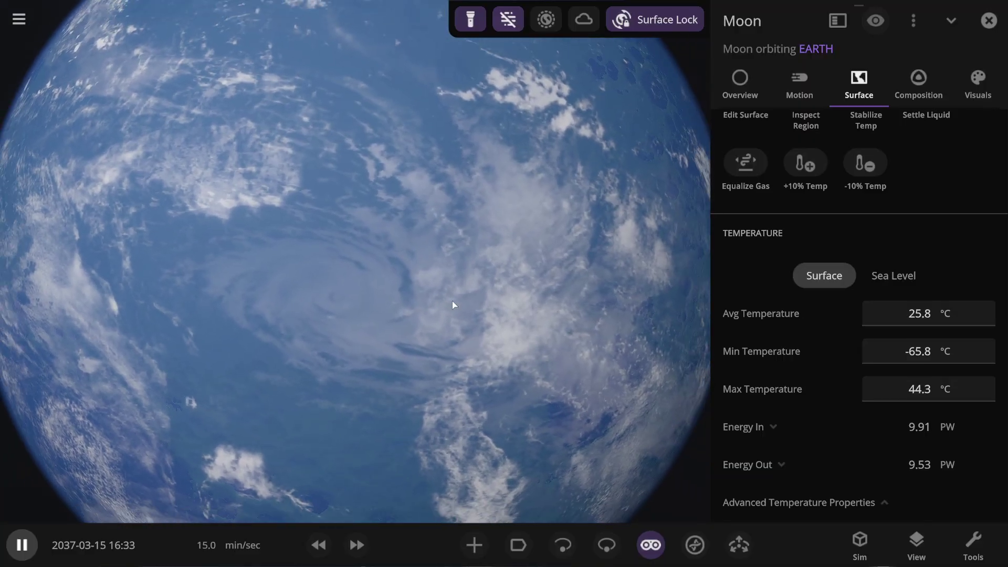
{"action": "scroll", "coordinate": [453, 304], "scroll_direction": "down", "scroll_amount": 5}
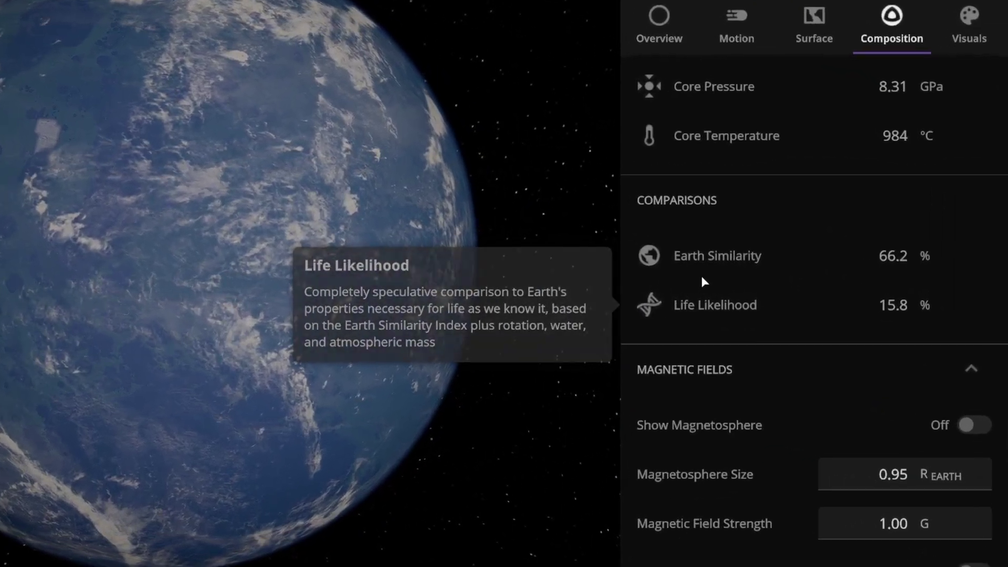
With the interface hidden, bring the dark, unlit side of the globe into view.
{"action": "mouse_move", "coordinate": [785, 277]}
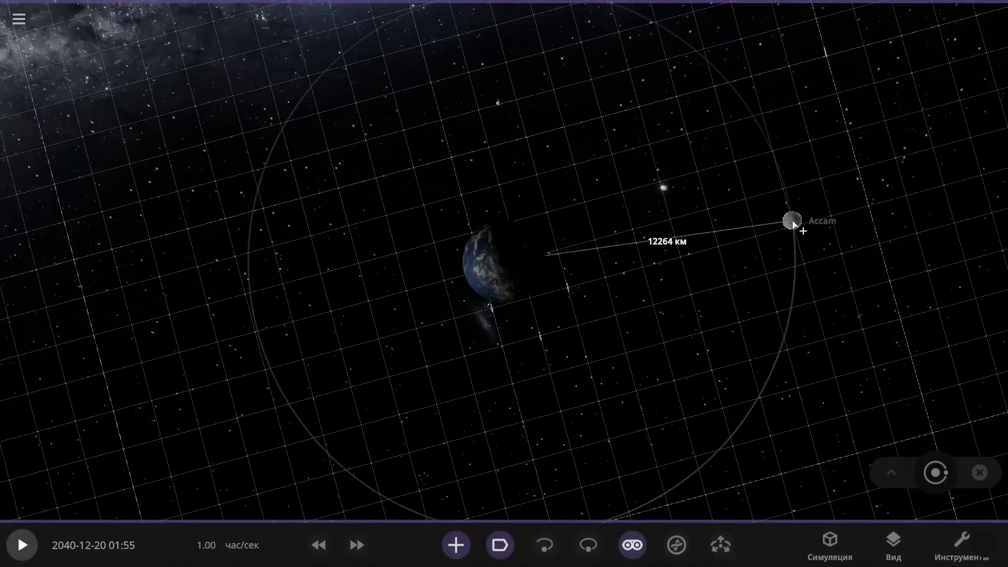
Drag the new satellite Accam out to about 14953 km and release it into orbit.
{"action": "left_click_drag", "start_coordinate": [794, 225], "coordinate": [738, 222]}
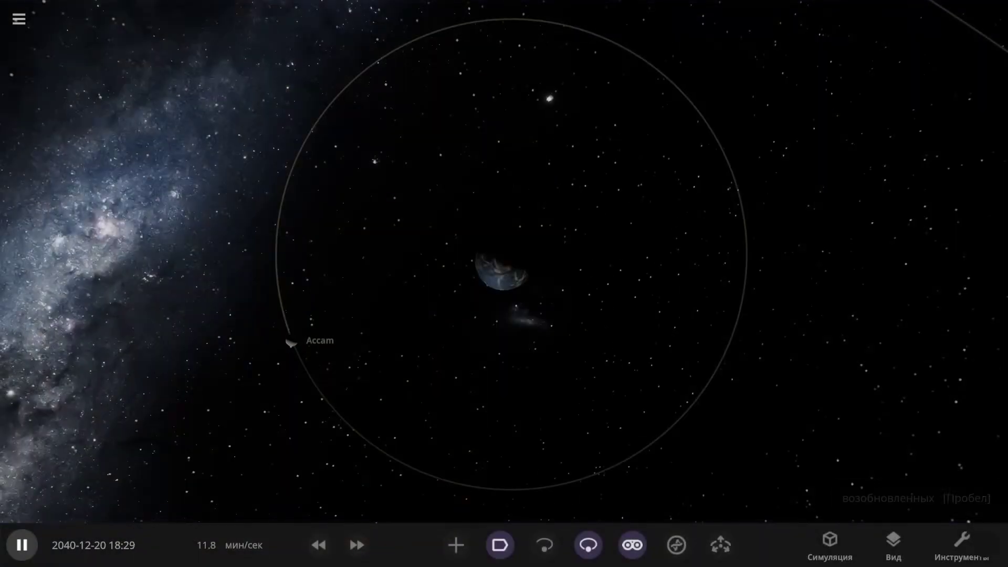
Raise the simulation speed to 1.59 days per second with numpad +.
{"action": "key", "text": "KP_Add"}
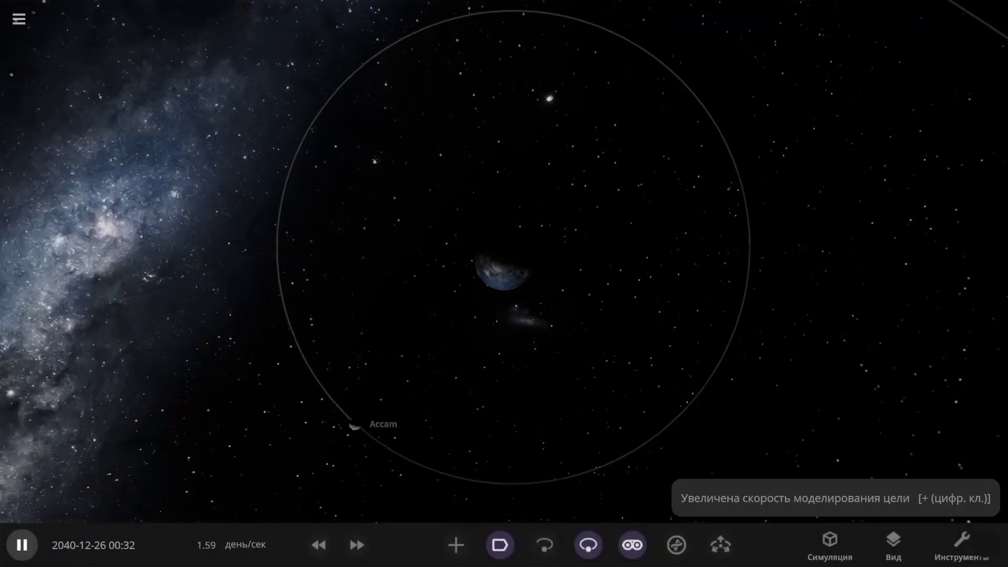